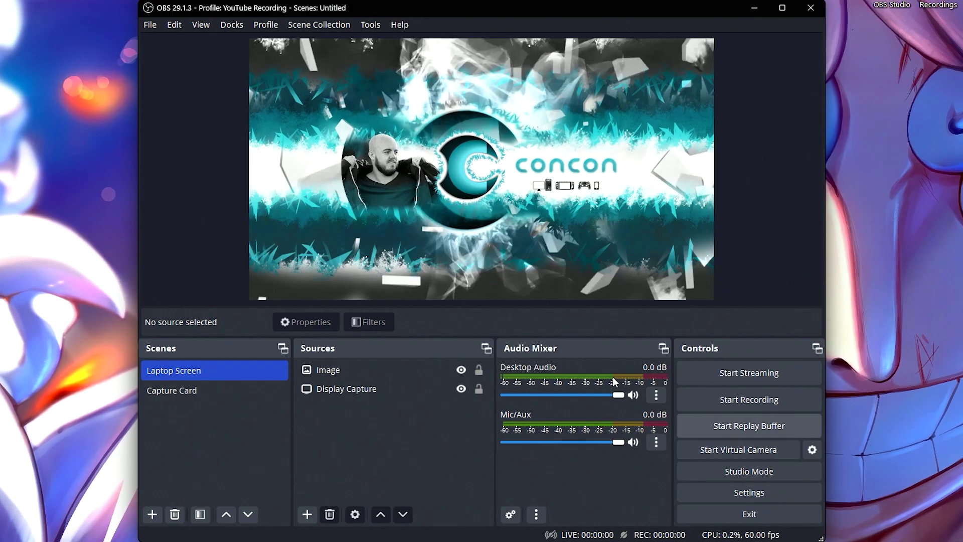
{"action": "left_click", "coordinate": [265, 25]}
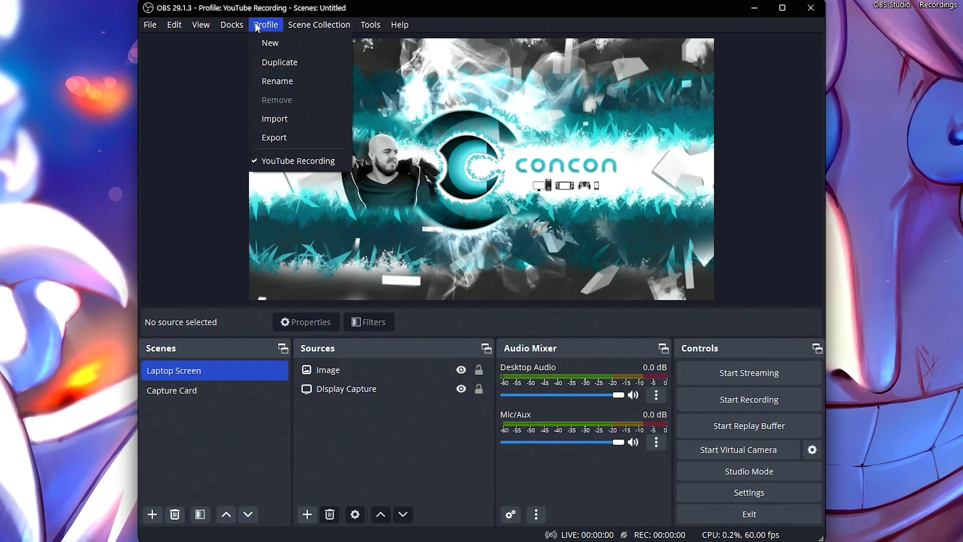
{"action": "left_click", "coordinate": [266, 42]}
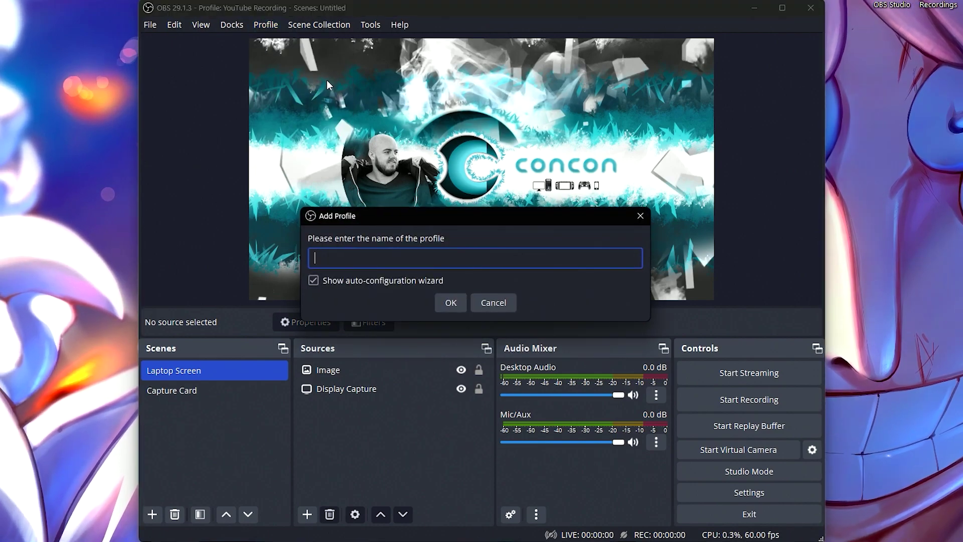
{"action": "type", "text": "Con"}
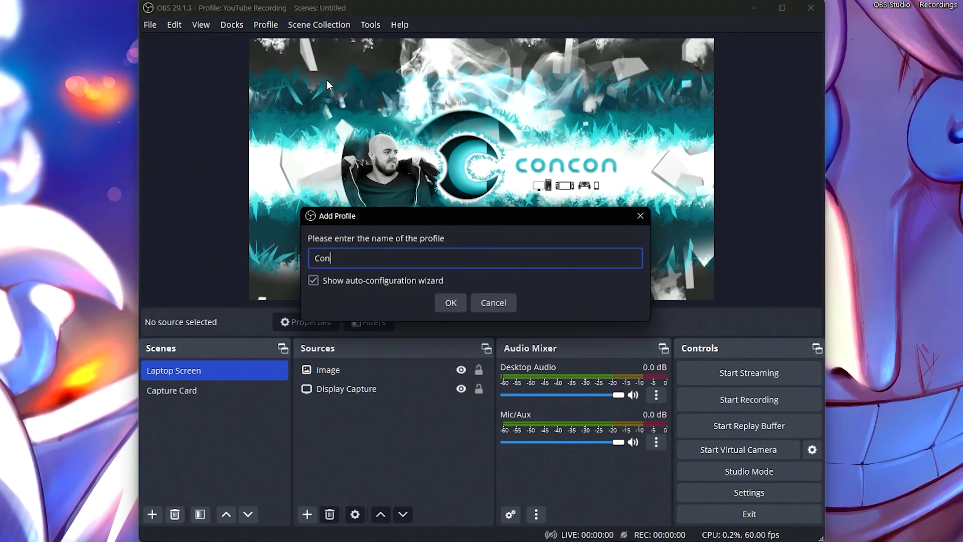
{"action": "key", "text": "BackSpace"}
{"action": "key", "text": "BackSpace"}
{"action": "key", "text": "BackSpace"}
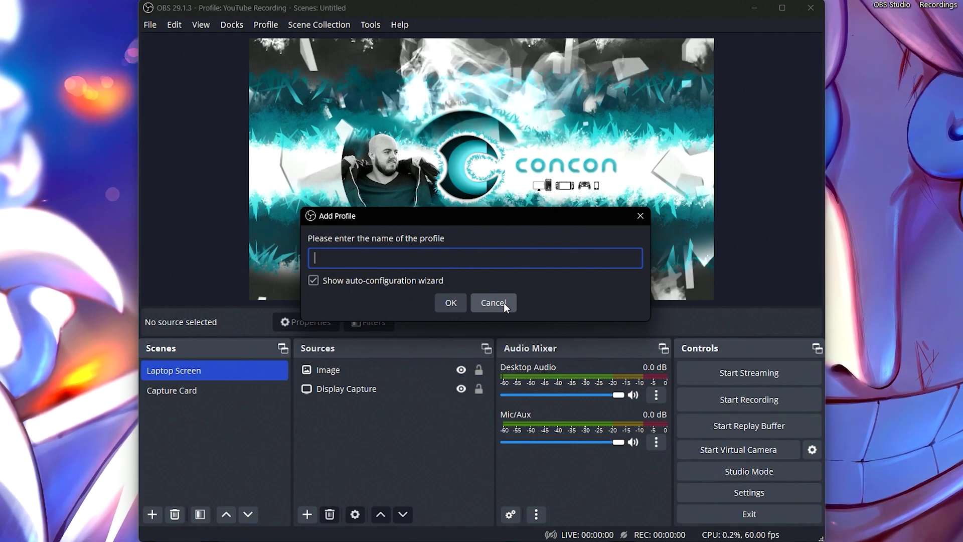
{"action": "left_click", "coordinate": [503, 303]}
{"action": "left_click", "coordinate": [266, 24]}
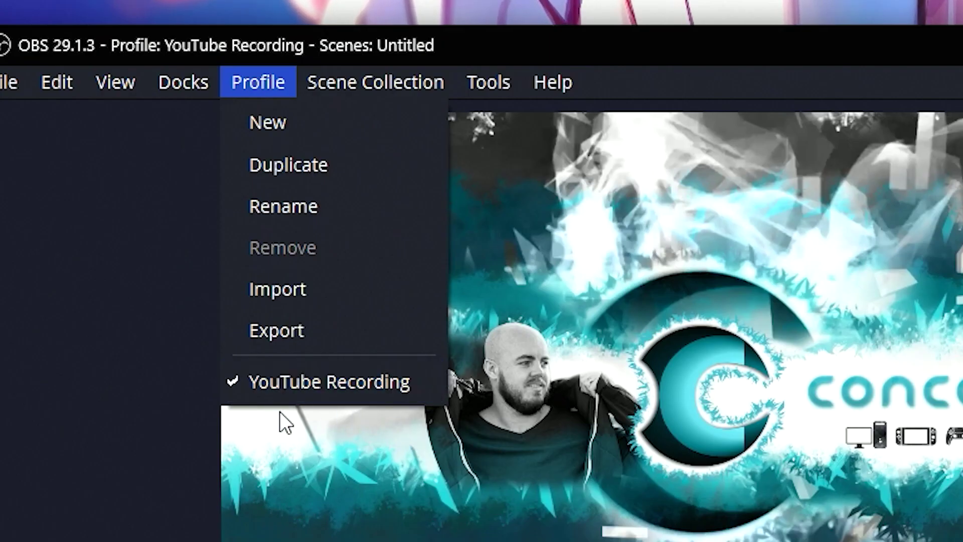
Step: Dismiss the Profile menu, select the Display Capture source, and check the Scene Collection menu
{"action": "left_click", "coordinate": [331, 424]}
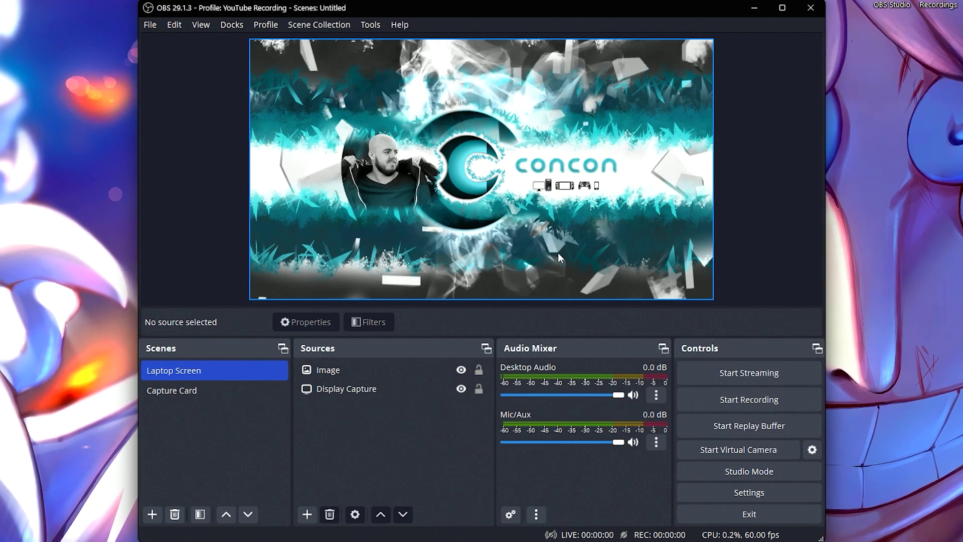
{"action": "left_click", "coordinate": [377, 389]}
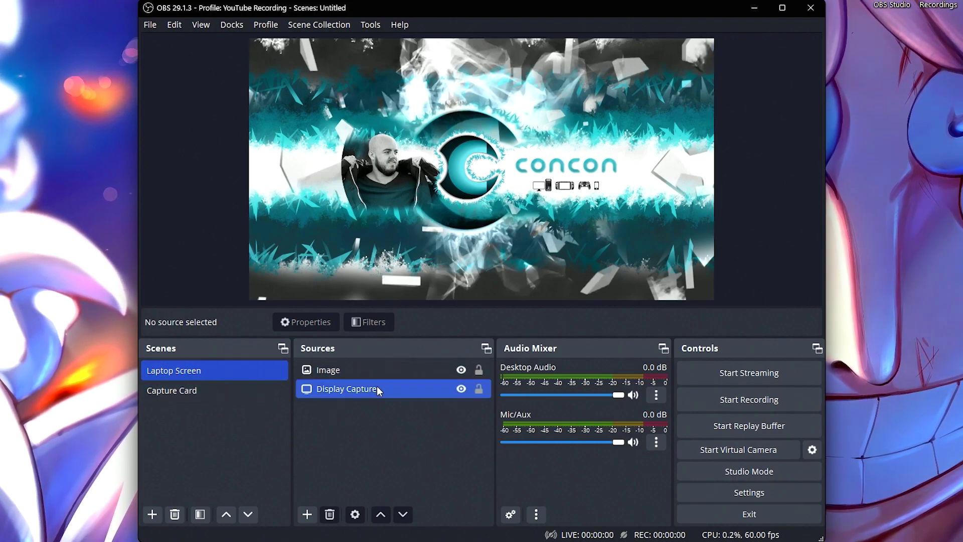
{"action": "left_click", "coordinate": [309, 28]}
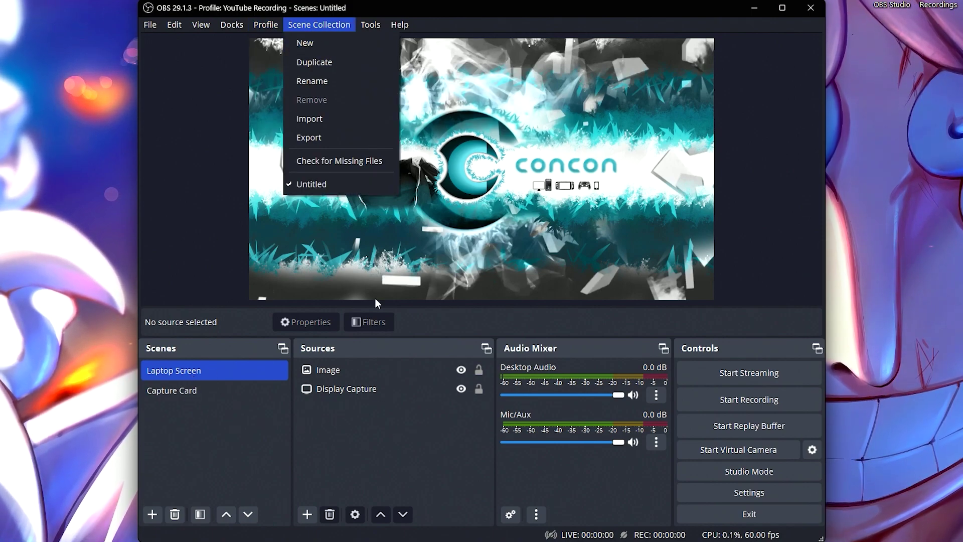
{"action": "left_click", "coordinate": [319, 24]}
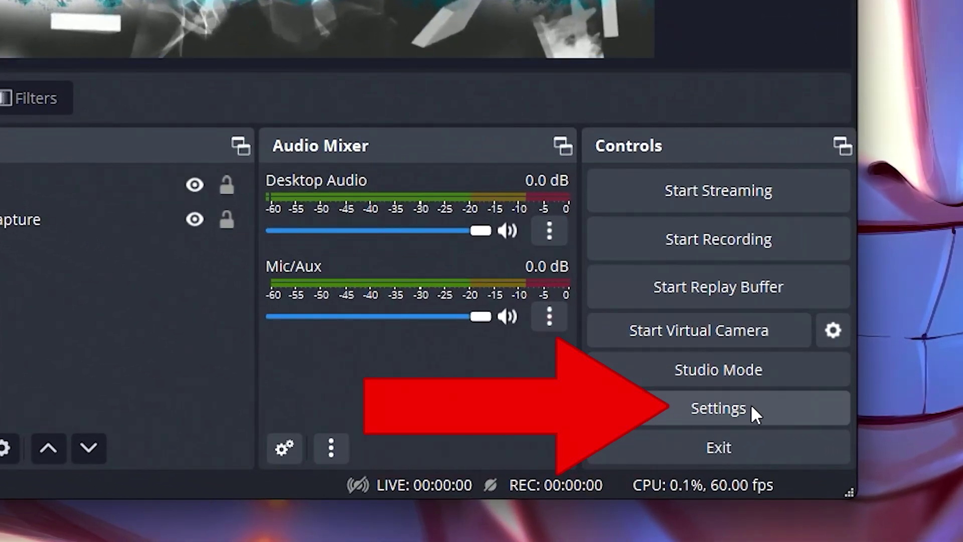
Step: Open Settings, scroll the General page, and go to the Stream page showing Twitch
{"action": "left_click", "coordinate": [749, 403]}
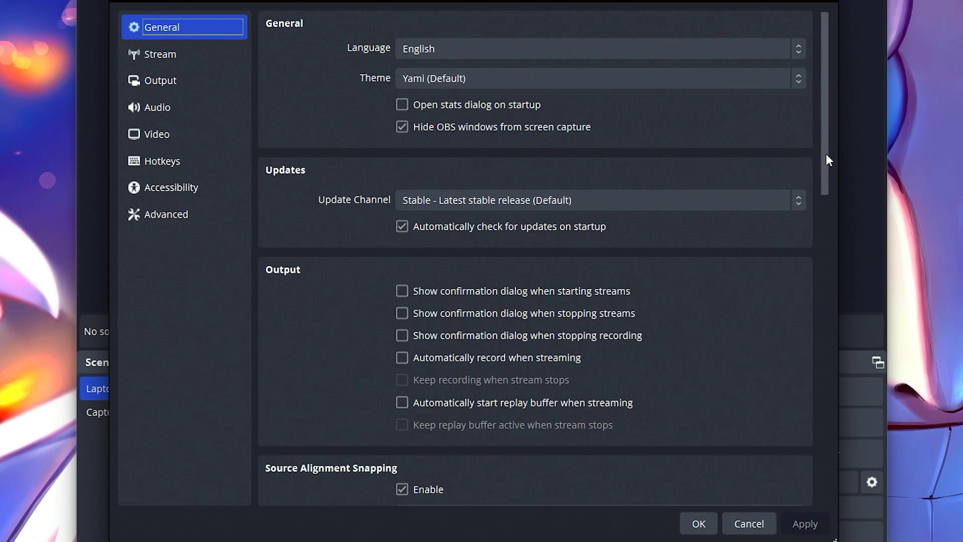
{"action": "left_click_drag", "start_coordinate": [827, 154], "coordinate": [815, 459]}
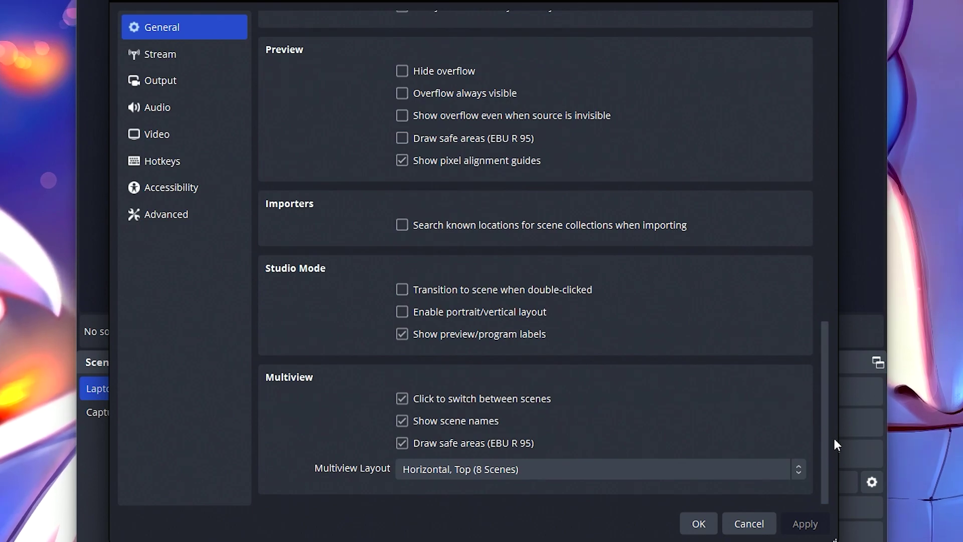
{"action": "left_click", "coordinate": [154, 57]}
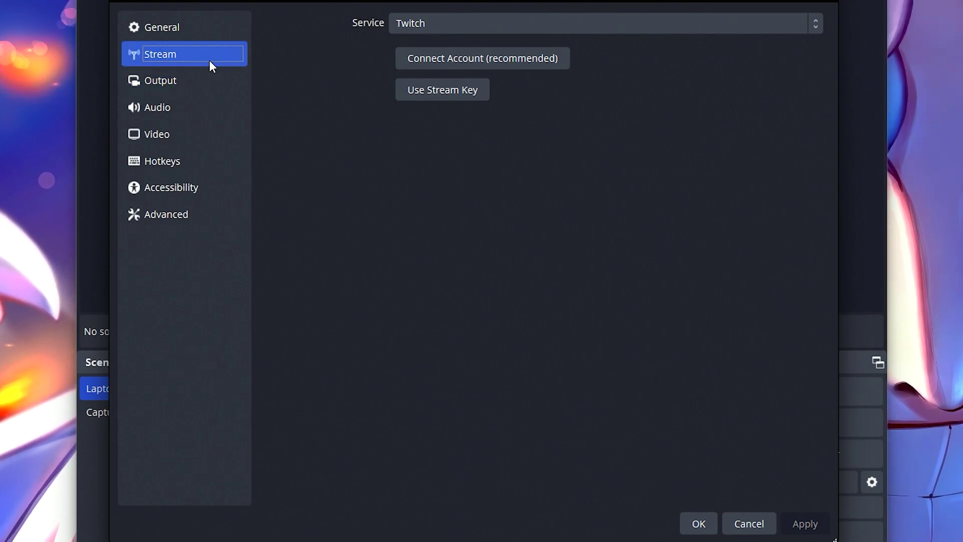
Step: Keep the Output page in Advanced mode and show its Recording tab settings
{"action": "left_click", "coordinate": [176, 83]}
{"action": "left_click", "coordinate": [423, 21]}
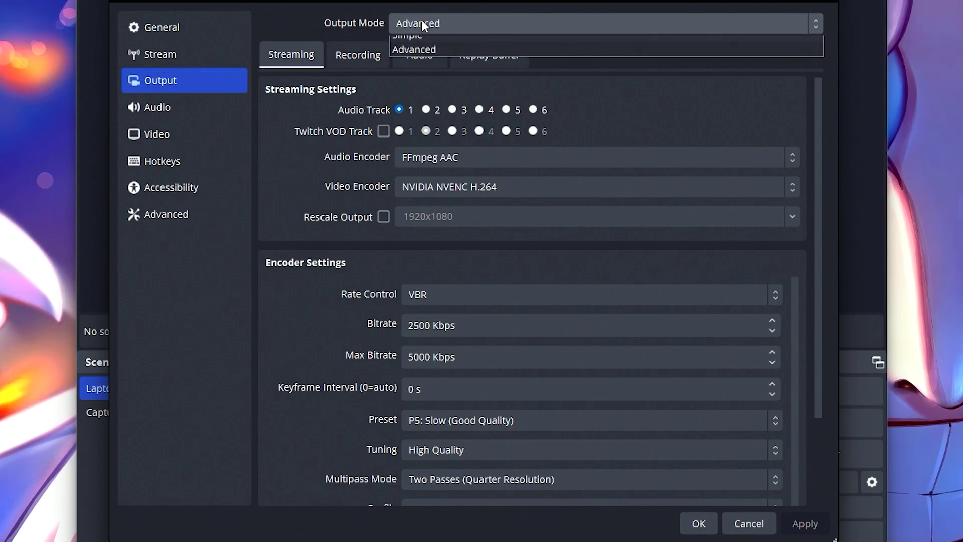
{"action": "left_click", "coordinate": [421, 62]}
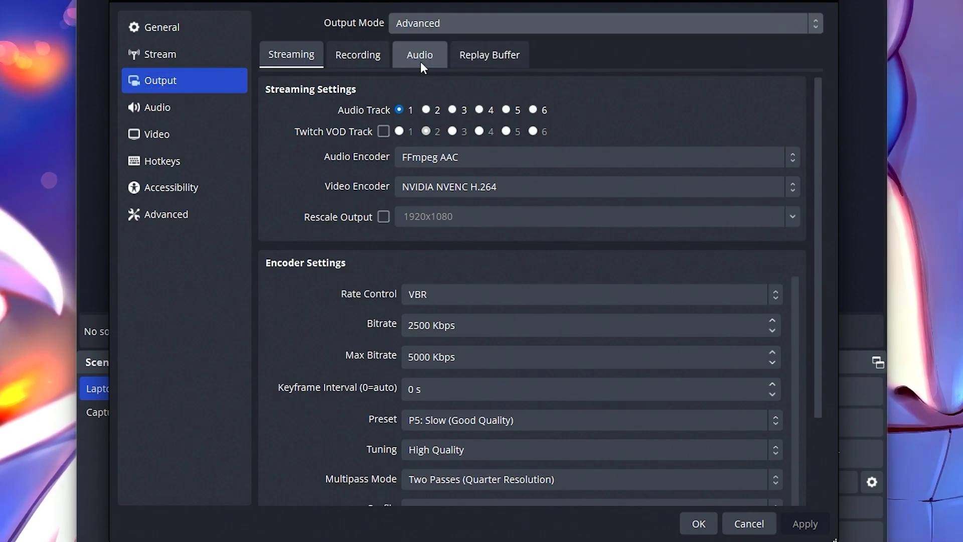
{"action": "left_click", "coordinate": [359, 55]}
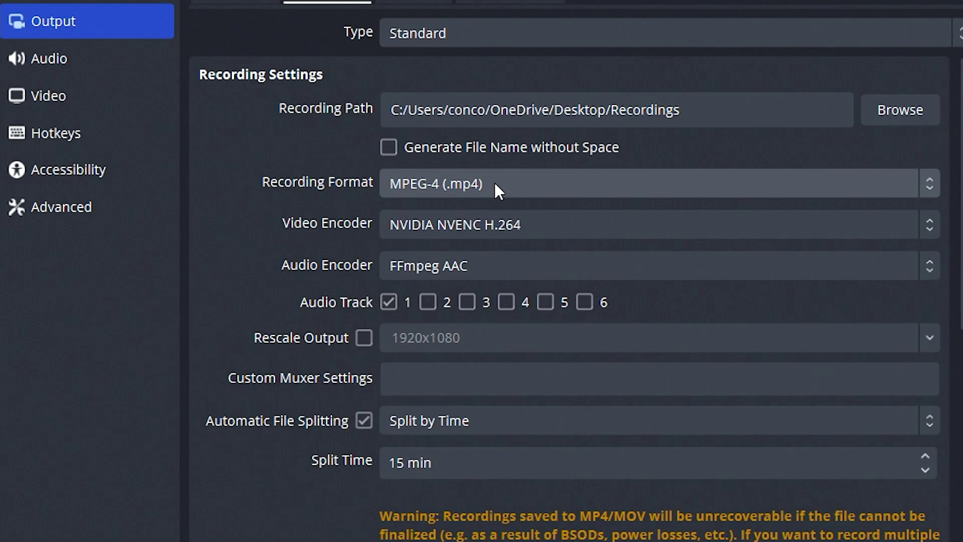
Step: Choose MPEG-4 (.mp4) as the Recording Format
{"action": "left_click", "coordinate": [498, 190]}
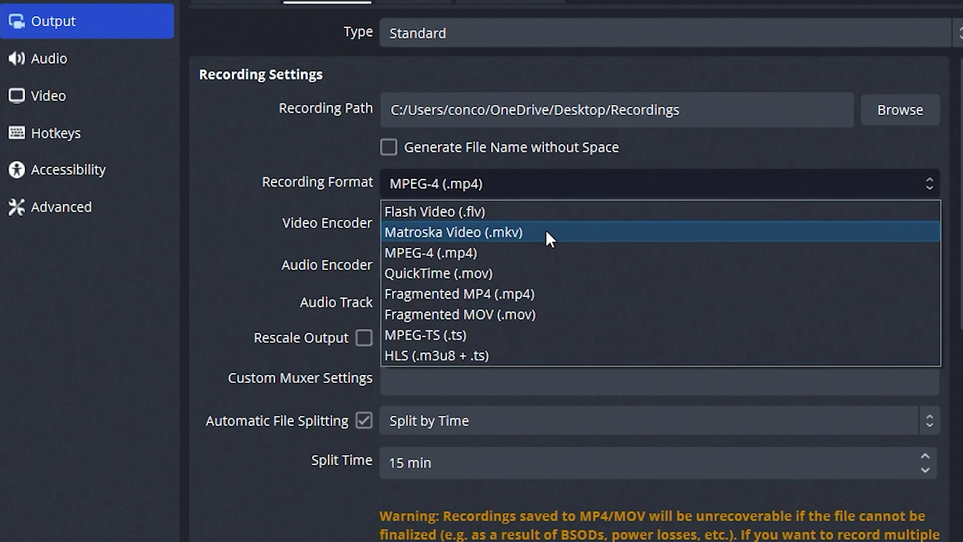
{"action": "left_click", "coordinate": [511, 253]}
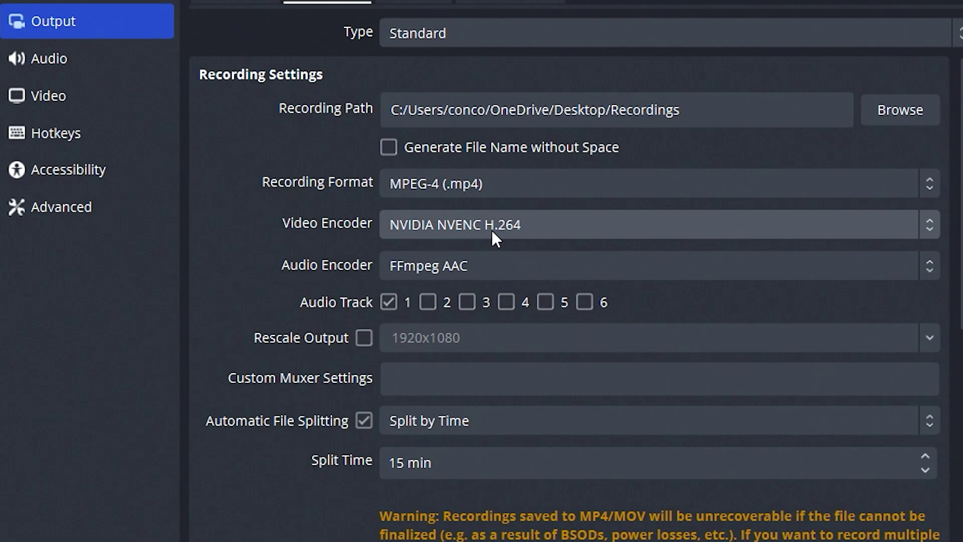
Step: Expand the Recording tab's Video Encoder dropdown to list available encoders
{"action": "left_click", "coordinate": [525, 224]}
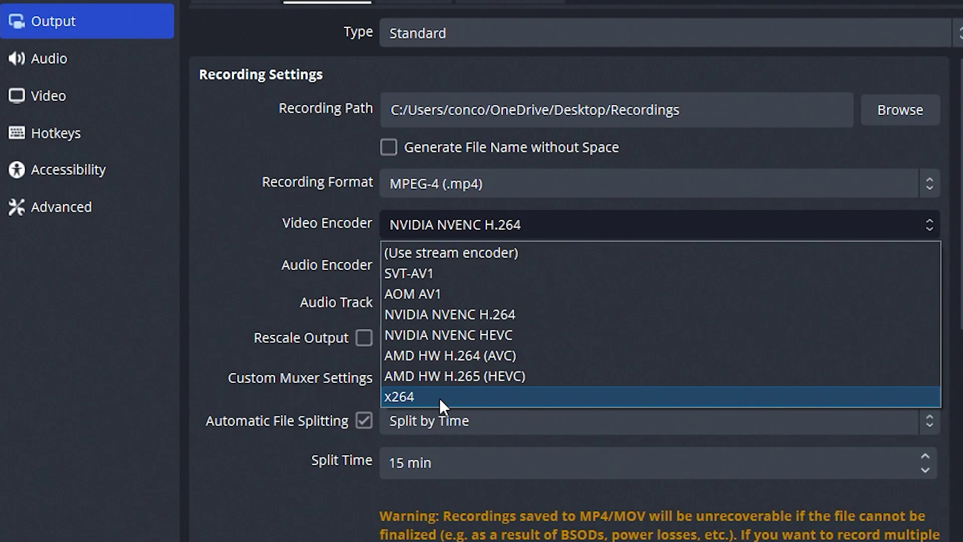
Step: Pick NVIDIA NVENC H.264 as the recording video encoder
{"action": "left_click", "coordinate": [498, 322]}
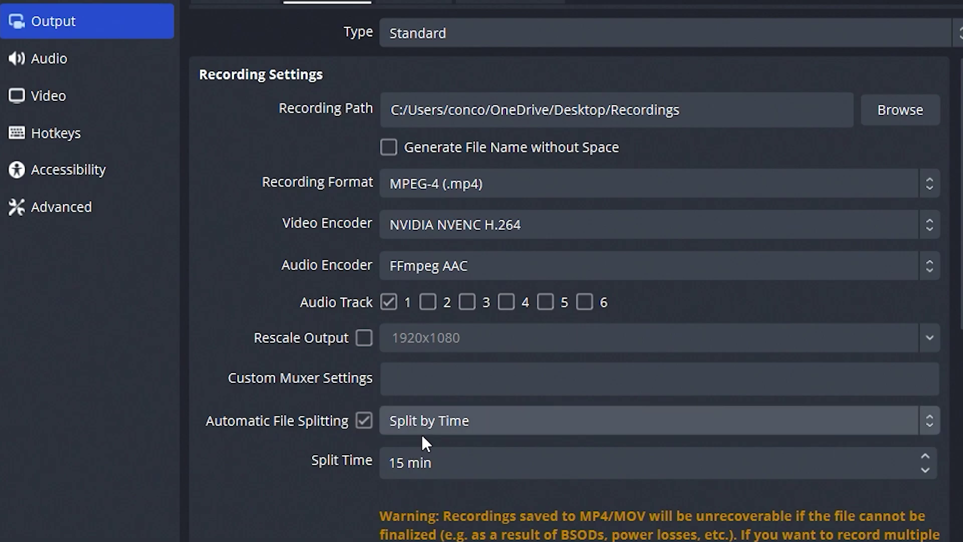
Step: Change the Split Time value from 15 min to 10 min
{"action": "left_click", "coordinate": [404, 462]}
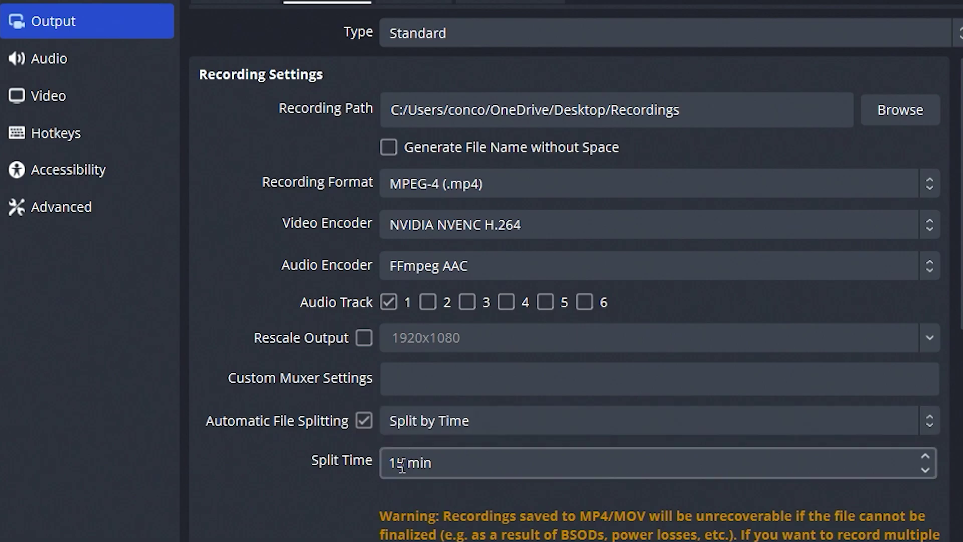
{"action": "left_click_drag", "start_coordinate": [404, 462], "coordinate": [397, 462]}
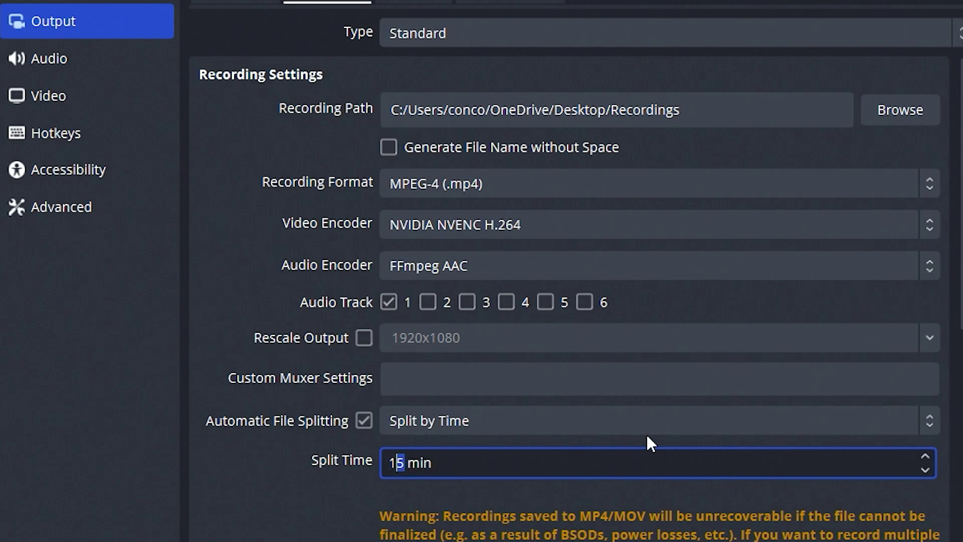
{"action": "type", "text": "0"}
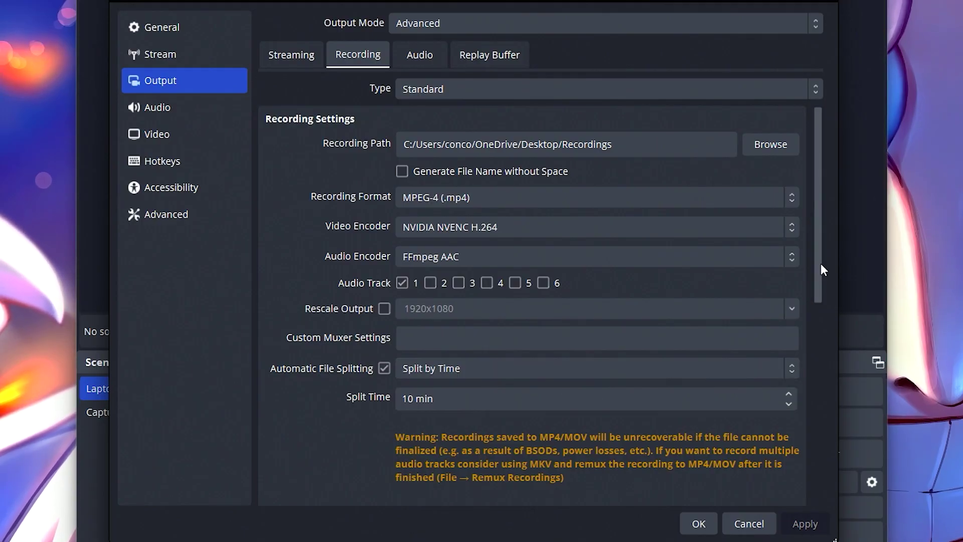
Step: Scroll down to the Encoder Settings showing VBR, 15000 Kbps and 25000 Kbps maximum
{"action": "scroll", "coordinate": [960, 277], "scroll_direction": "down", "scroll_amount": 1}
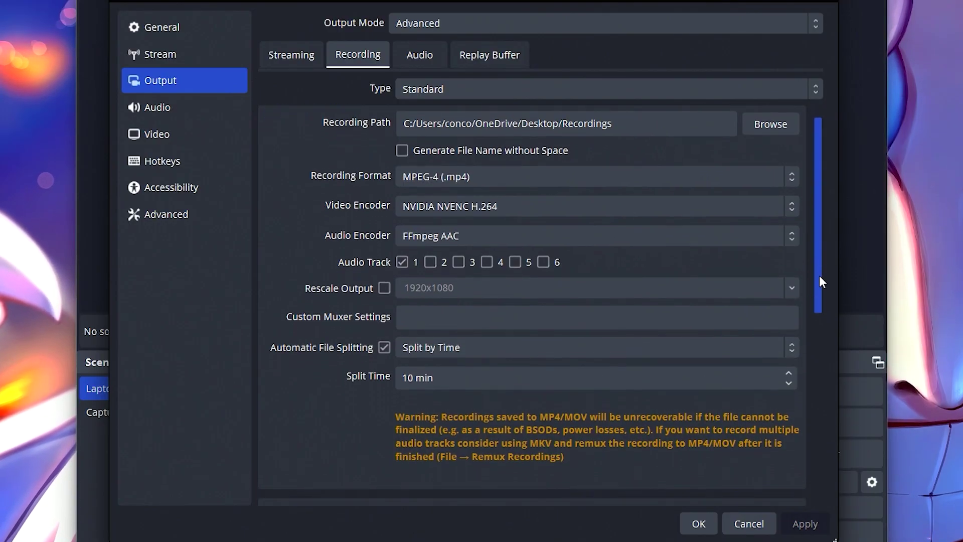
{"action": "left_click_drag", "start_coordinate": [820, 276], "coordinate": [809, 396]}
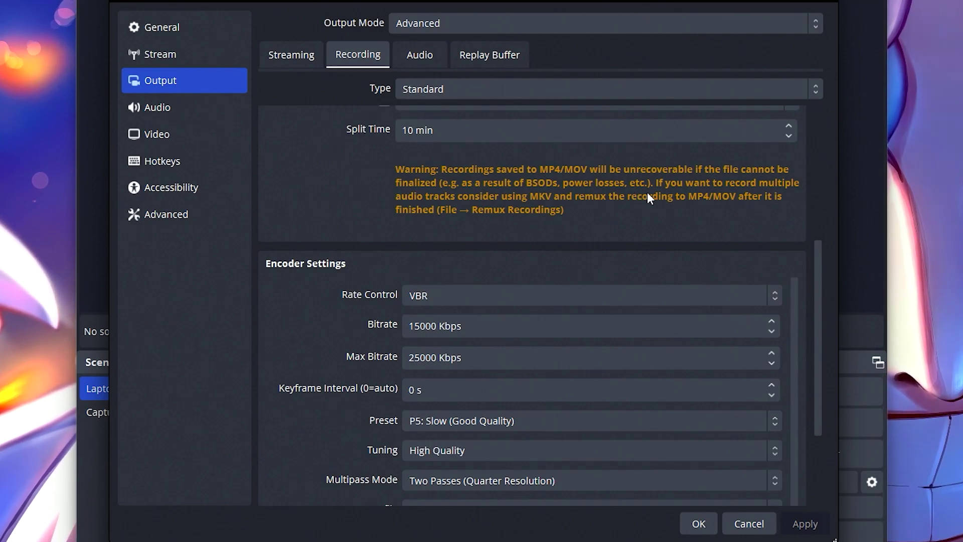
{"action": "scroll", "coordinate": [638, 203], "scroll_direction": "down", "scroll_amount": 3}
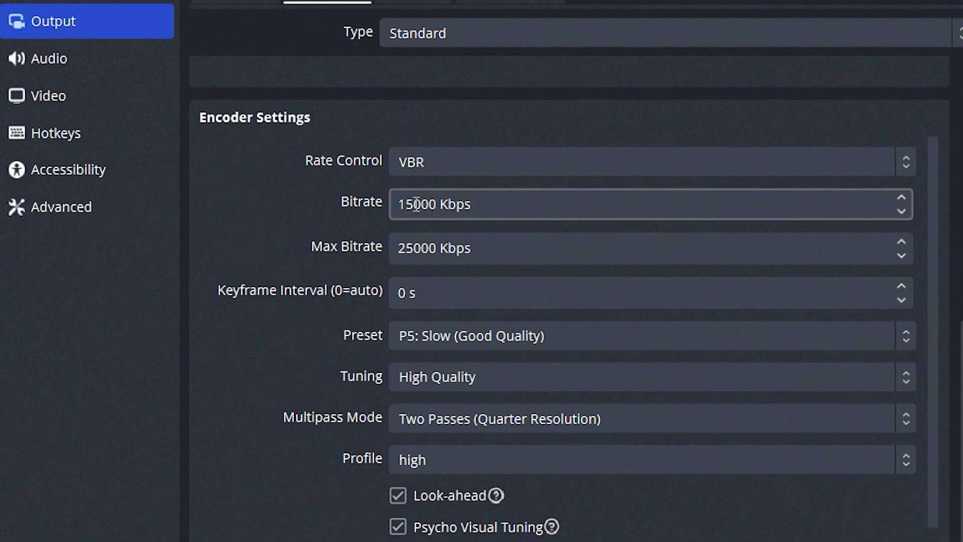
Step: Select digits of the 15000 Bitrate and the Max Bitrate values to edit them
{"action": "left_click_drag", "start_coordinate": [413, 204], "coordinate": [437, 204]}
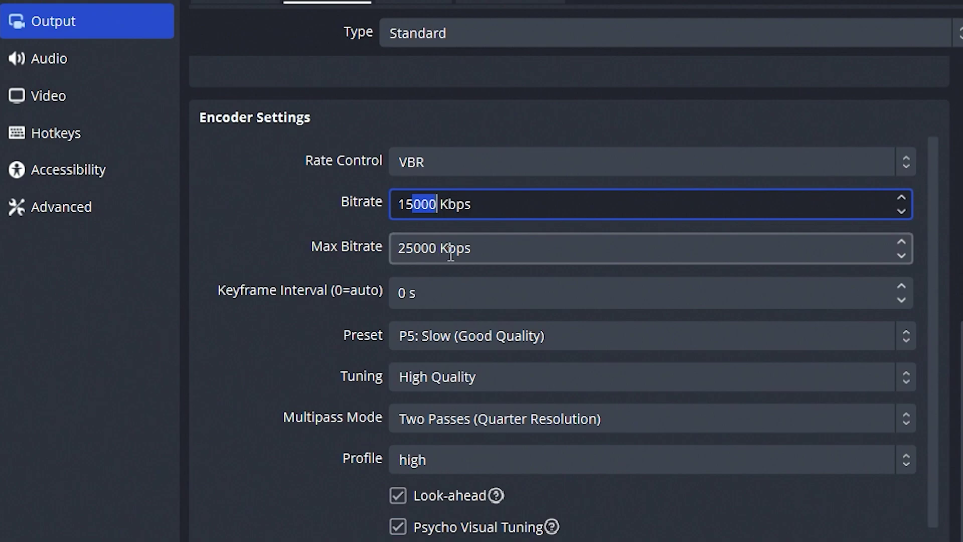
{"action": "left_click", "coordinate": [413, 243]}
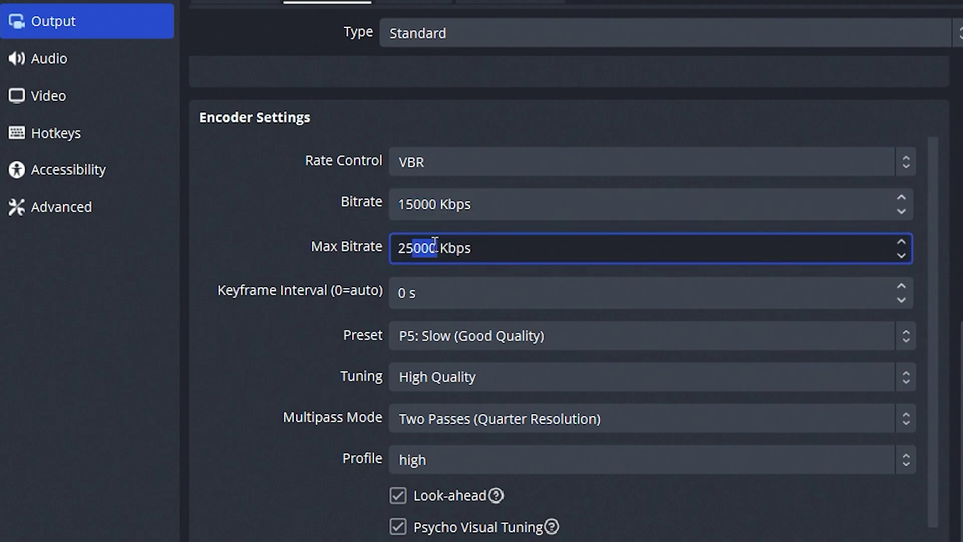
{"action": "left_click_drag", "start_coordinate": [438, 247], "coordinate": [412, 247]}
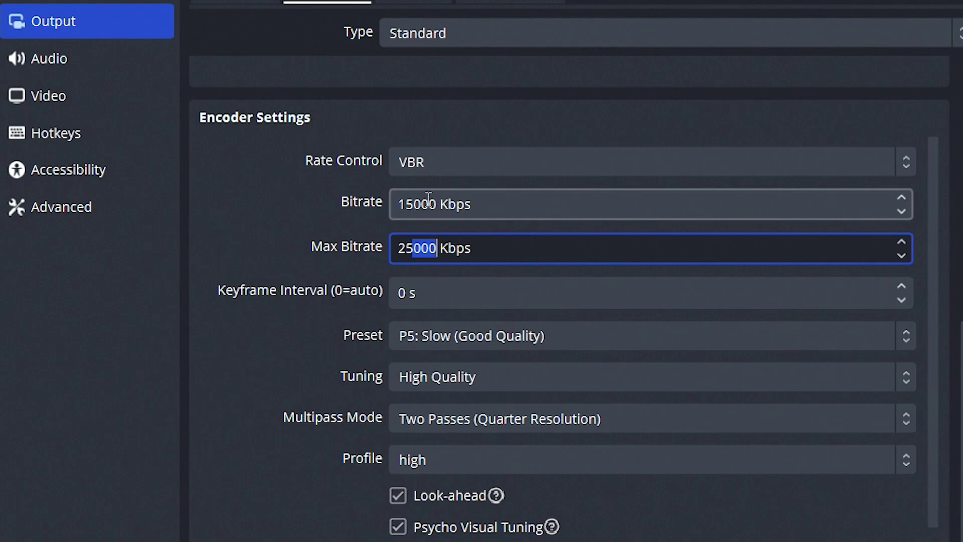
{"action": "left_click", "coordinate": [282, 300]}
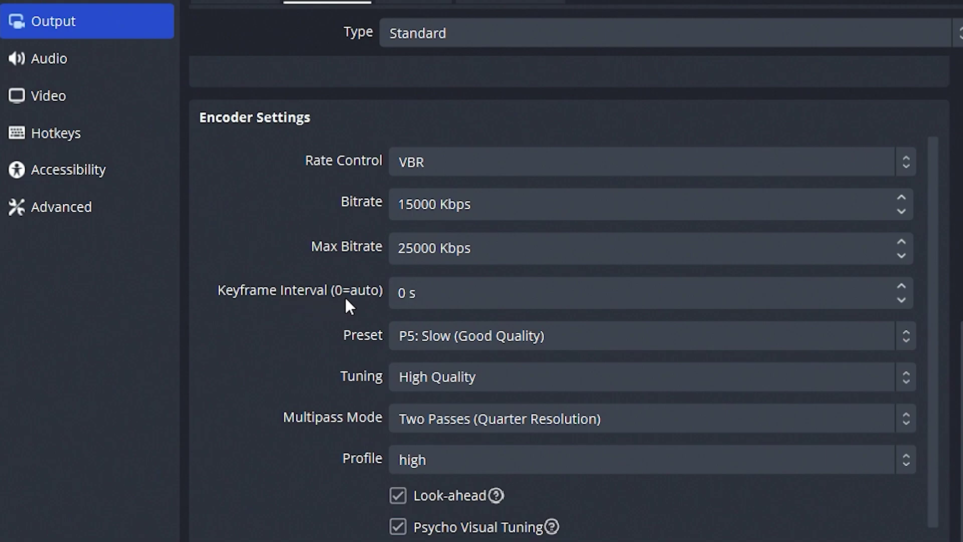
{"action": "left_click", "coordinate": [407, 295]}
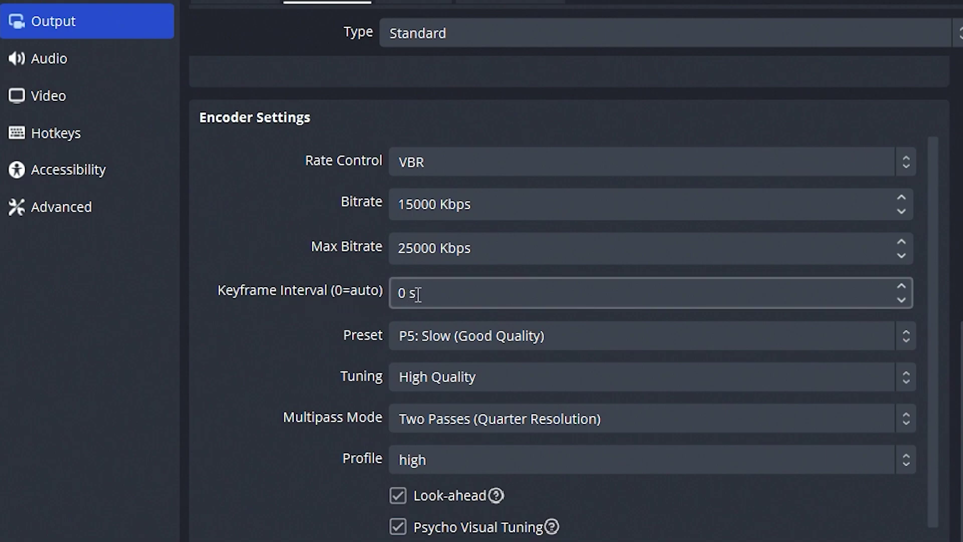
{"action": "left_click", "coordinate": [346, 297]}
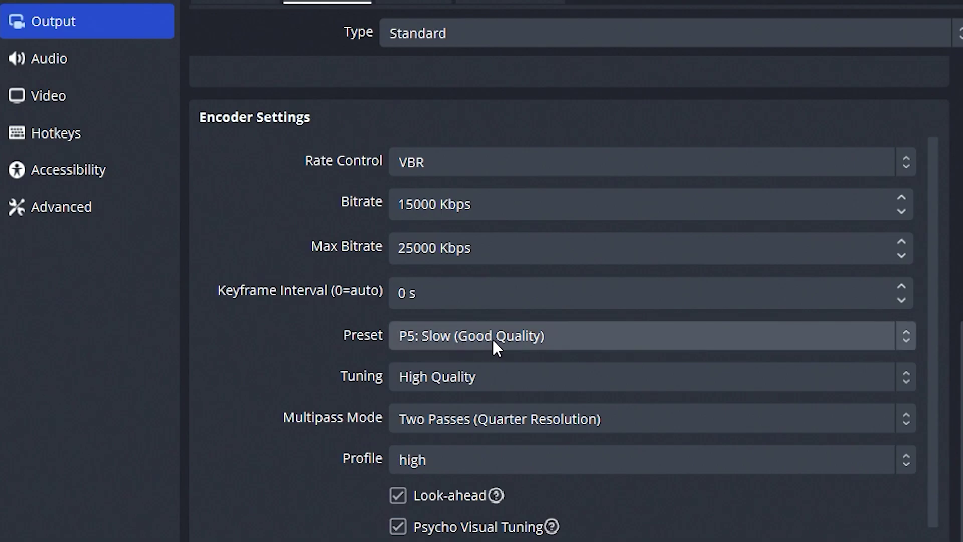
{"action": "left_click", "coordinate": [514, 340]}
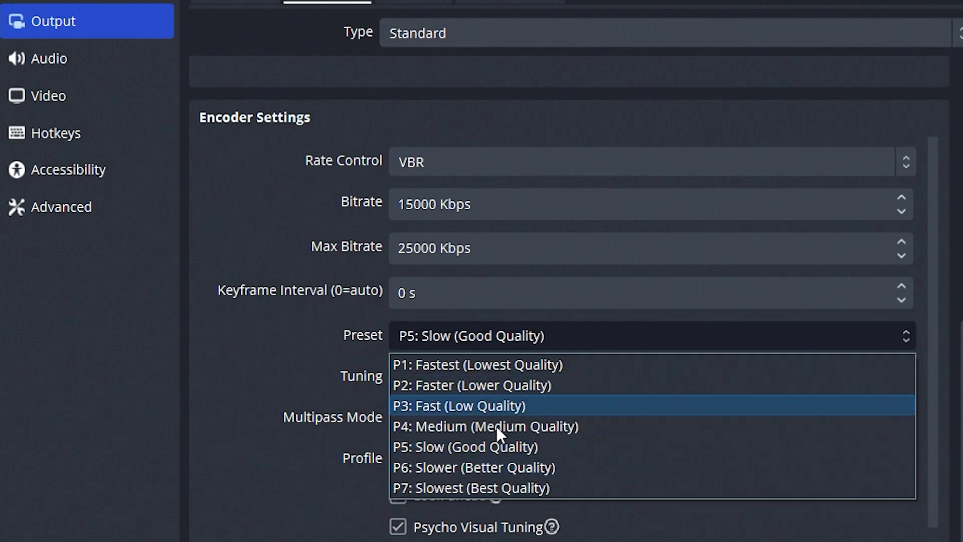
{"action": "left_click", "coordinate": [365, 348]}
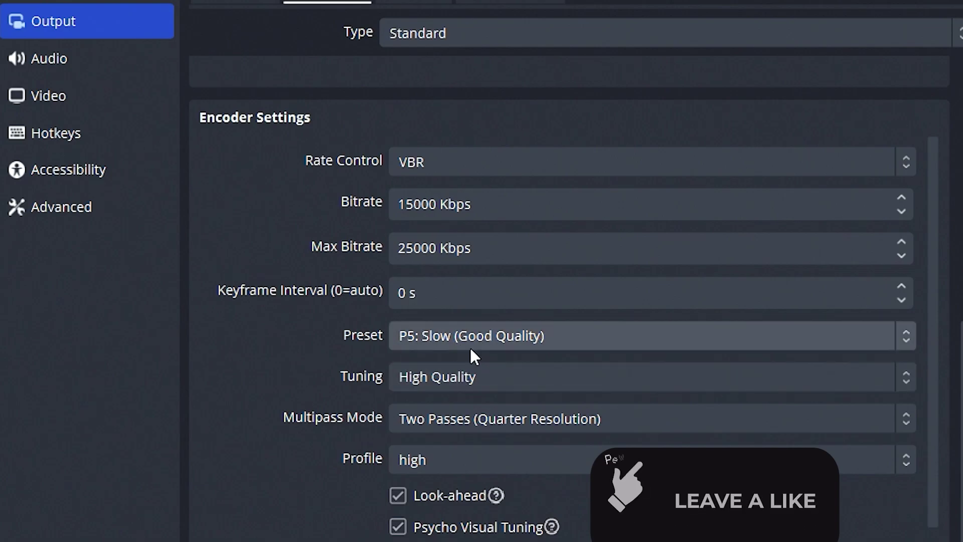
{"action": "left_click", "coordinate": [482, 341]}
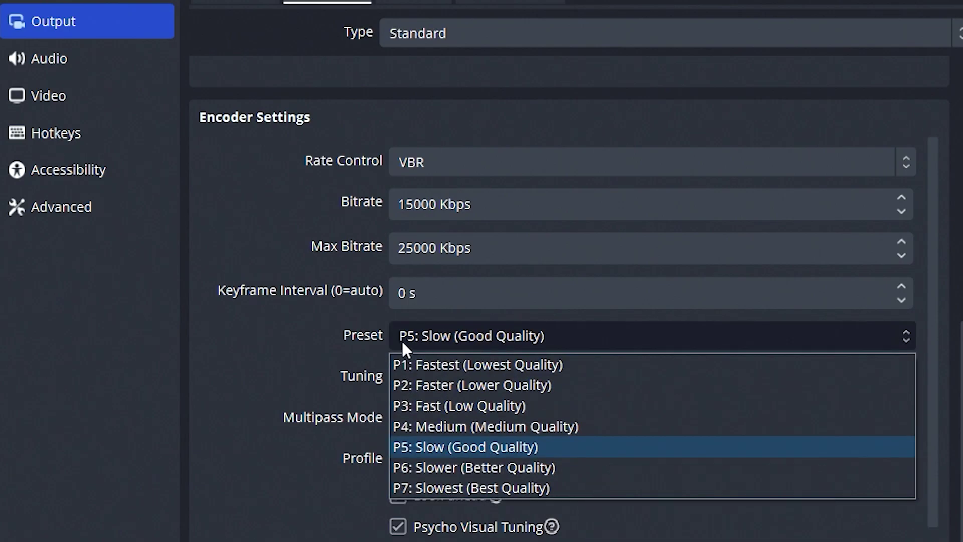
{"action": "left_click", "coordinate": [342, 347]}
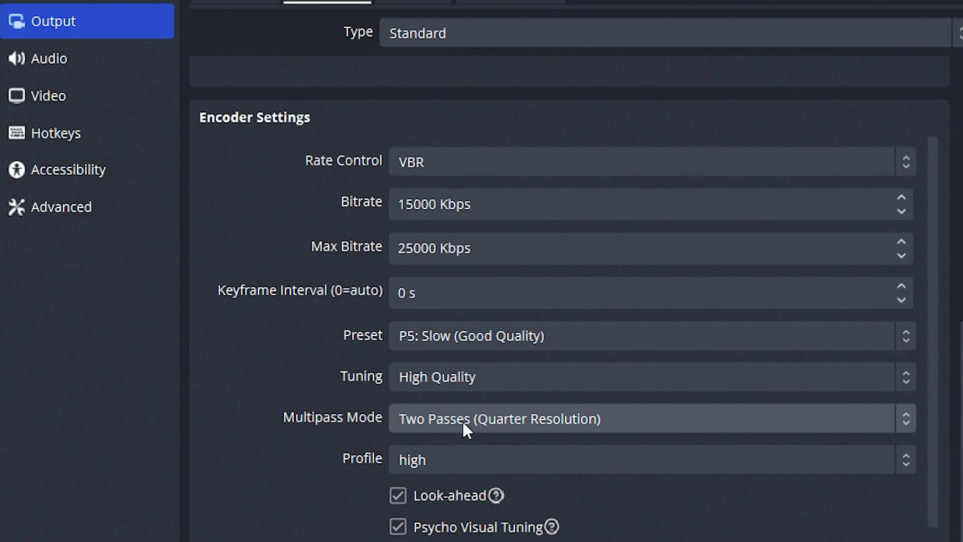
{"action": "left_click", "coordinate": [563, 427]}
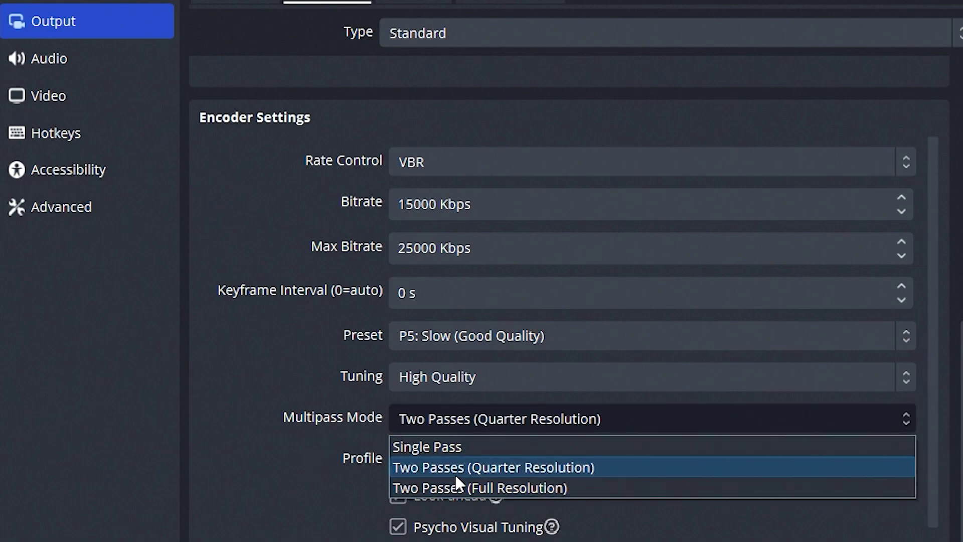
{"action": "left_click", "coordinate": [318, 440]}
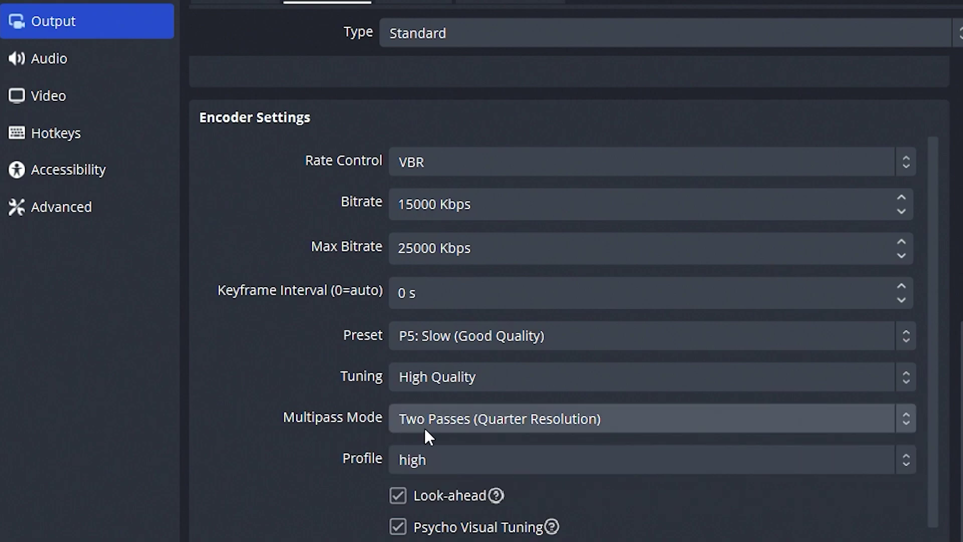
{"action": "left_click", "coordinate": [424, 426]}
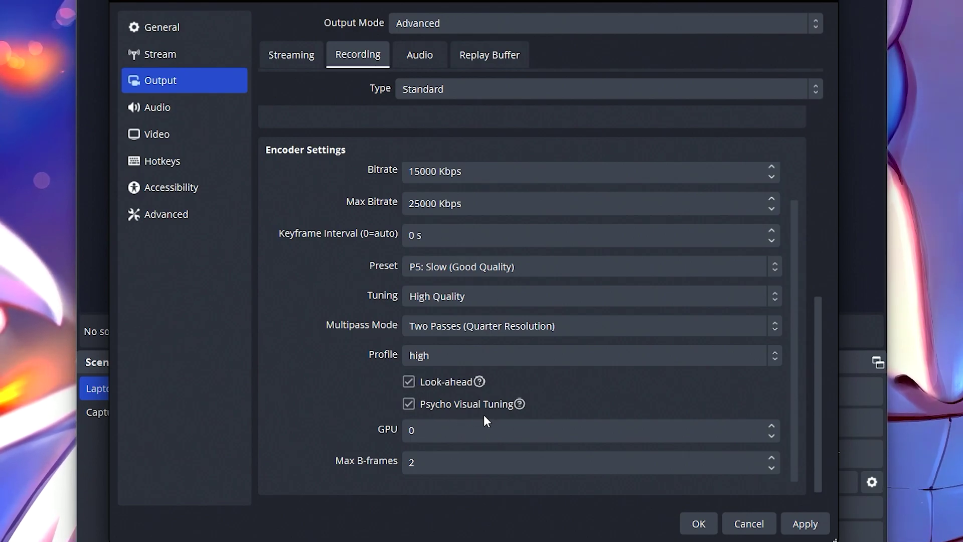
Step: Show the Output Audio tab, where Tracks 1 to 4 use 160 bitrate
{"action": "scroll", "coordinate": [452, 419], "scroll_direction": "down", "scroll_amount": 1}
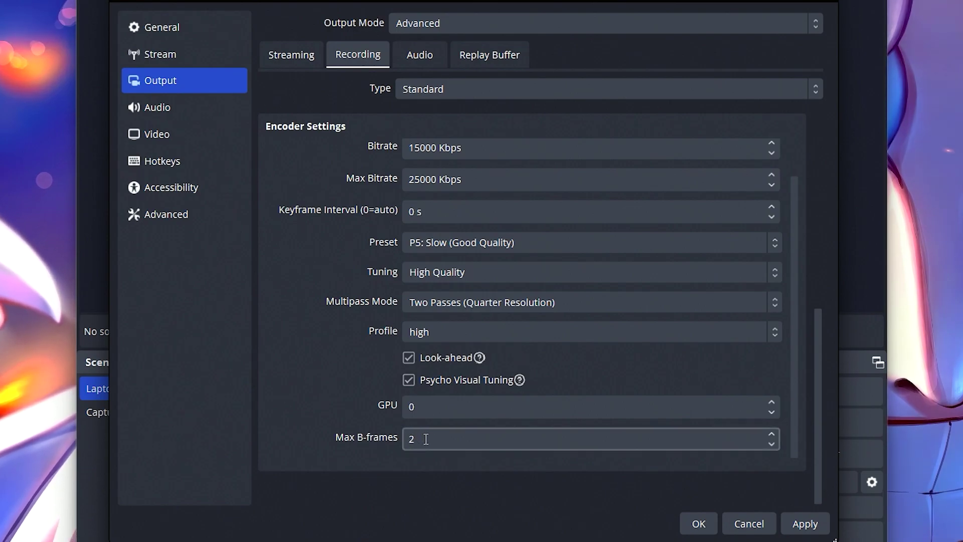
{"action": "left_click", "coordinate": [420, 58]}
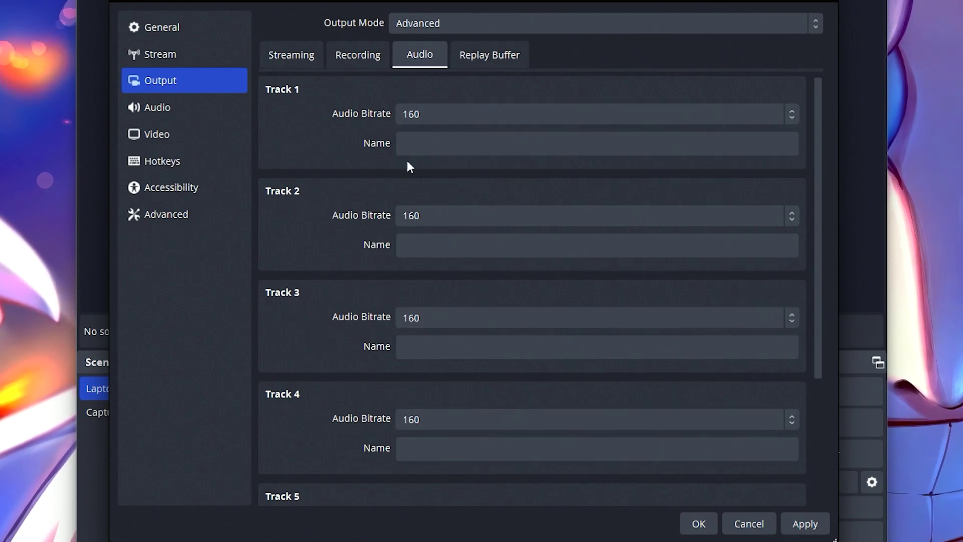
Step: On the Audio page, keep Desktop Audio on Default and leave the Mic/Auxiliary Audio device unchanged
{"action": "left_click", "coordinate": [178, 108]}
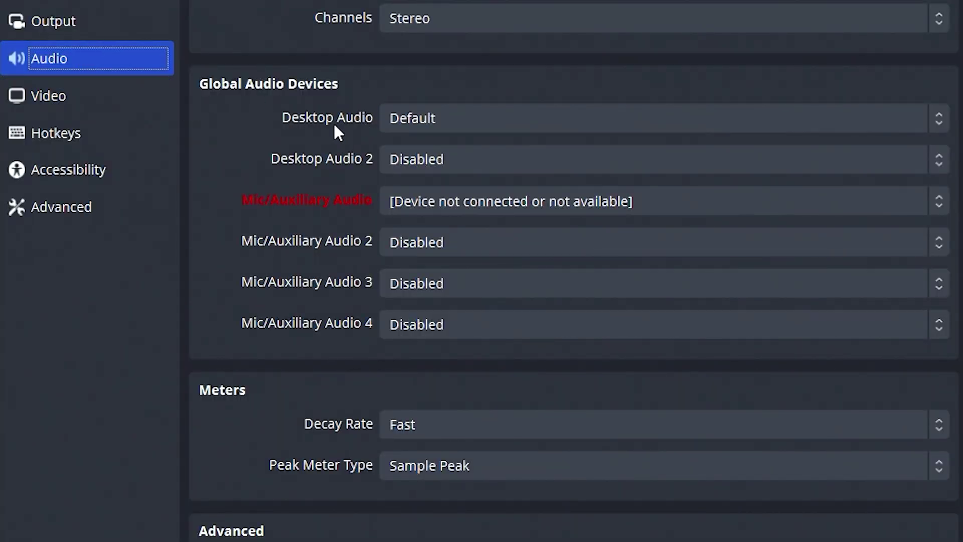
{"action": "left_click", "coordinate": [424, 120]}
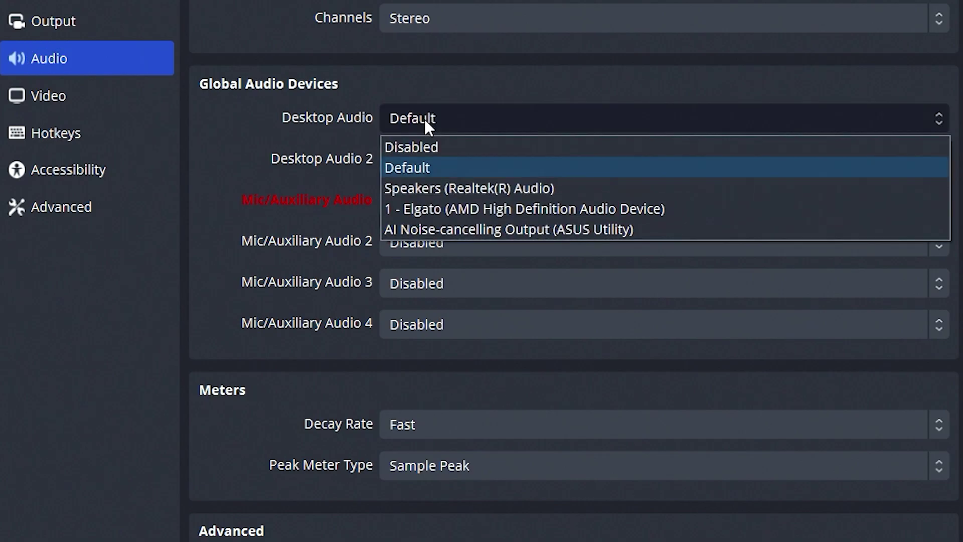
{"action": "left_click", "coordinate": [451, 172]}
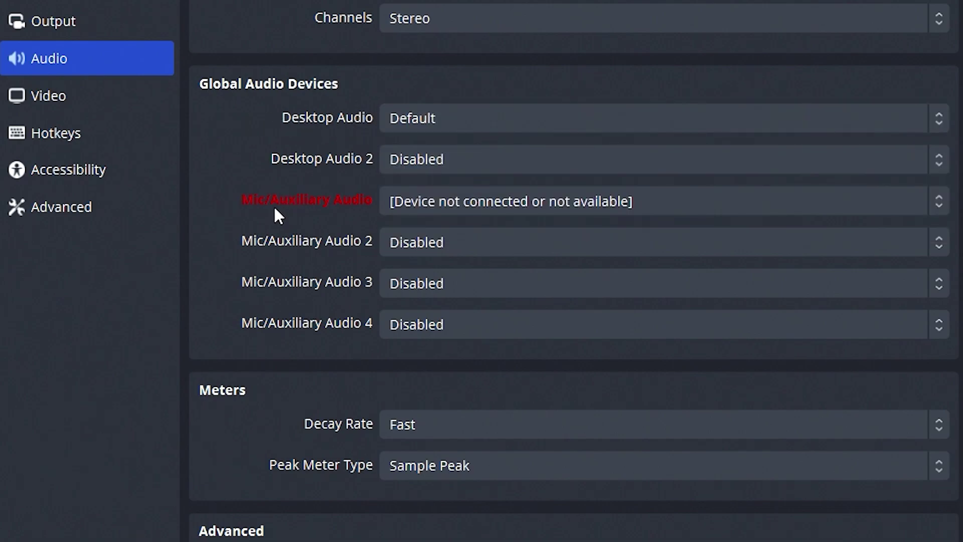
{"action": "left_click", "coordinate": [450, 206]}
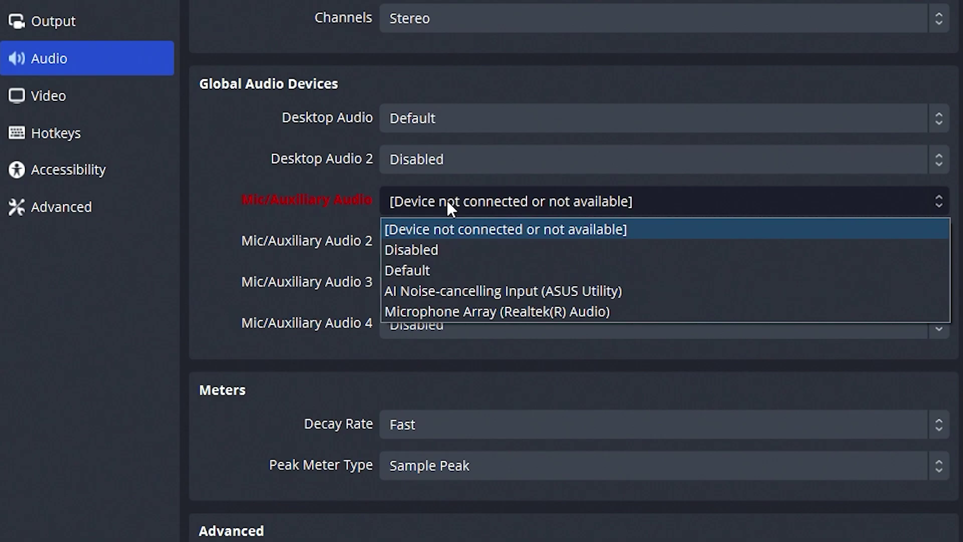
{"action": "left_click", "coordinate": [446, 228]}
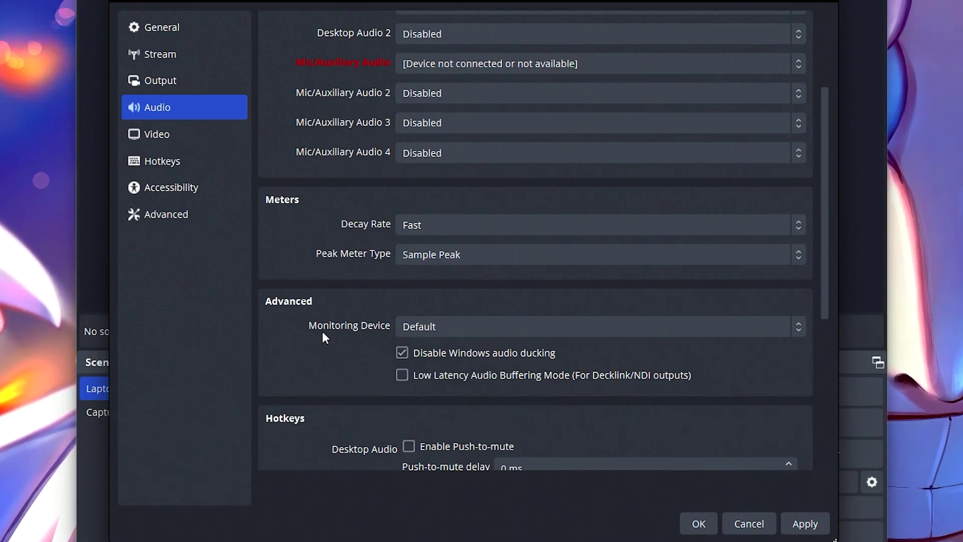
{"action": "left_click_drag", "start_coordinate": [825, 246], "coordinate": [824, 356]}
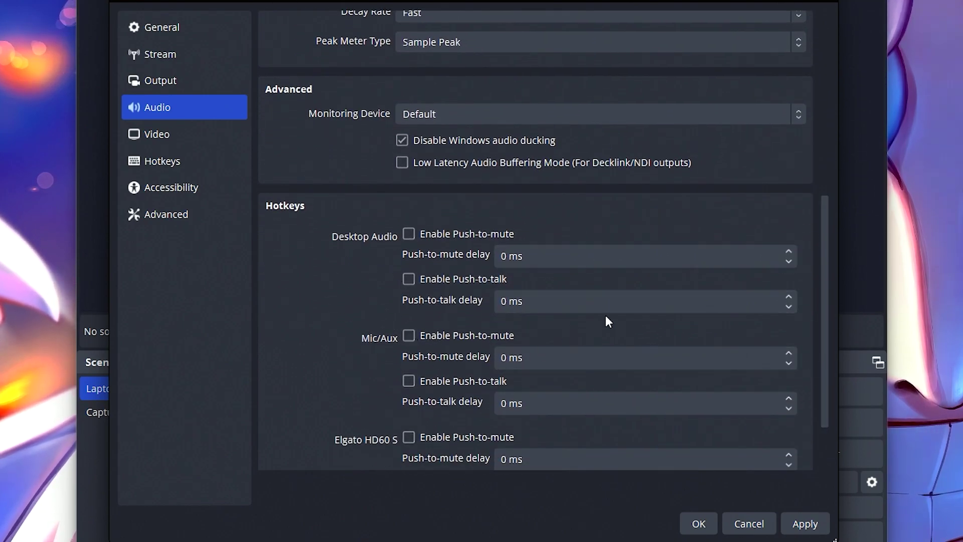
{"action": "left_click_drag", "start_coordinate": [827, 243], "coordinate": [826, 213]}
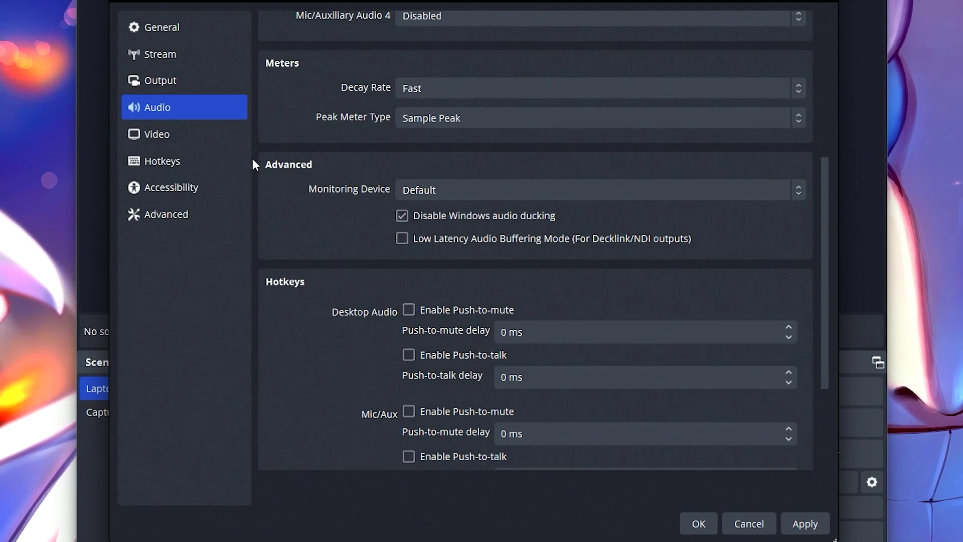
Step: On the Video page, edit the Base (Canvas) Resolution value to 1920x1080
{"action": "left_click", "coordinate": [189, 130]}
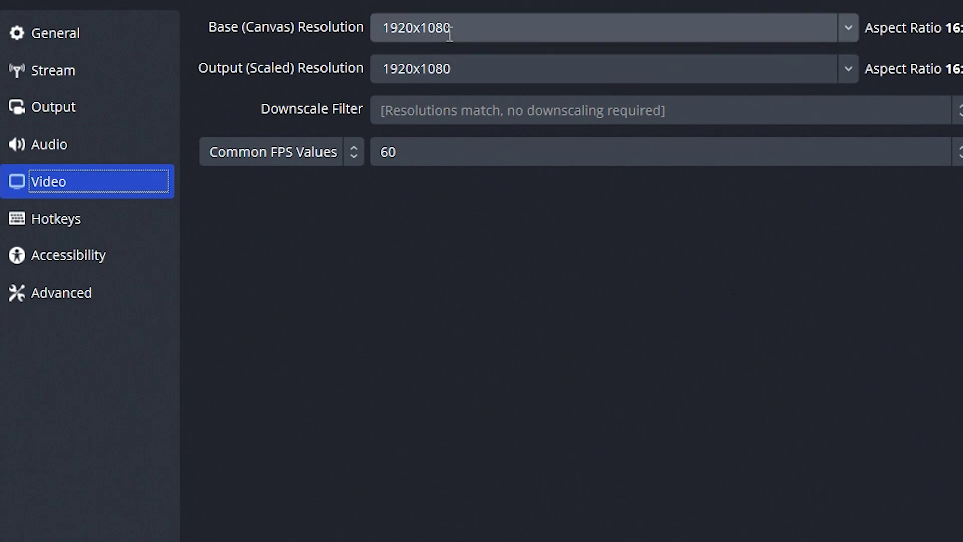
{"action": "left_click", "coordinate": [453, 37]}
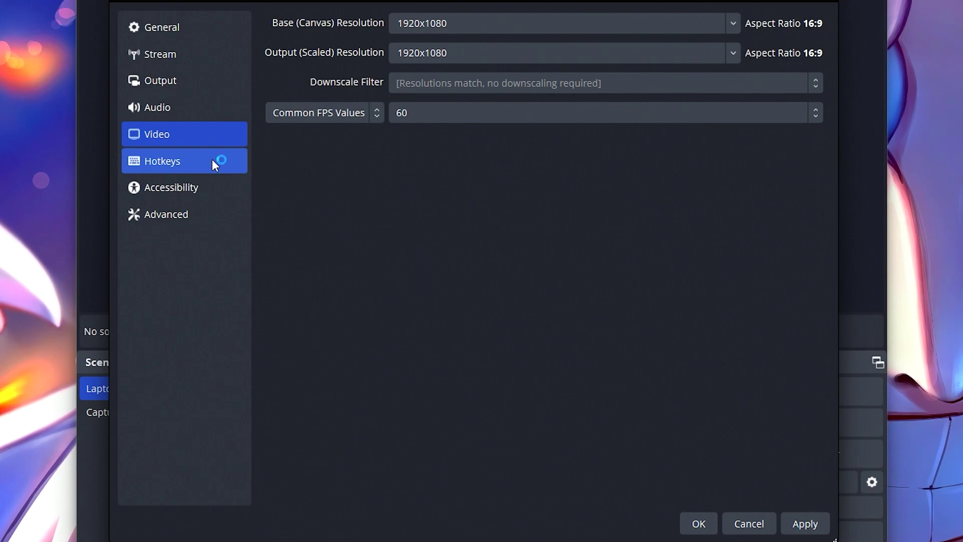
Step: Review the Hotkeys, Accessibility and Advanced settings pages without changing anything
{"action": "left_click", "coordinate": [125, 219]}
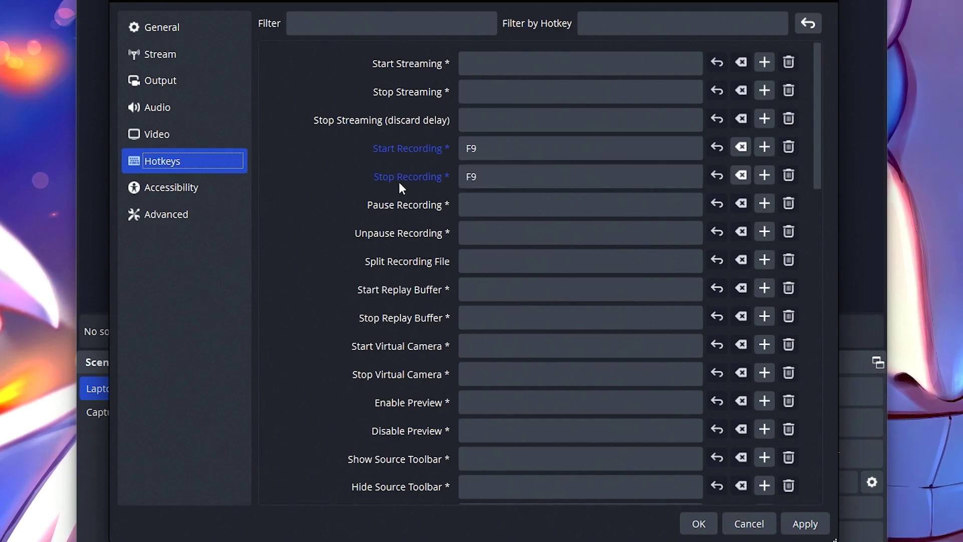
{"action": "left_click", "coordinate": [230, 186]}
{"action": "left_click", "coordinate": [213, 210]}
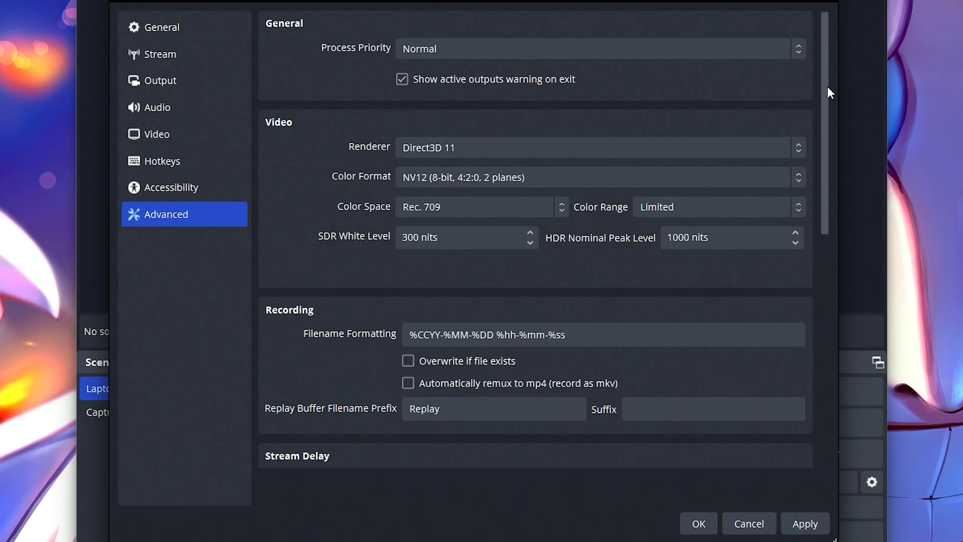
{"action": "left_click_drag", "start_coordinate": [823, 165], "coordinate": [809, 411]}
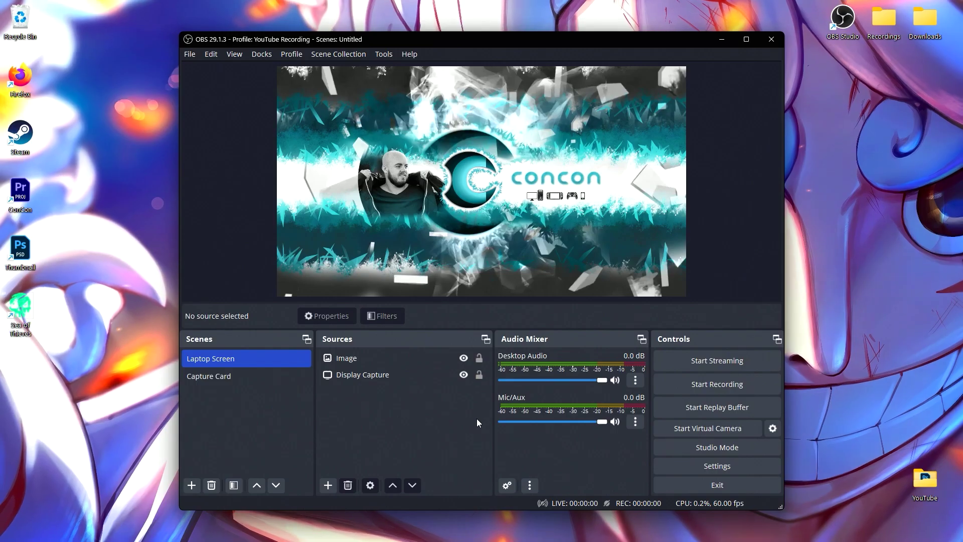